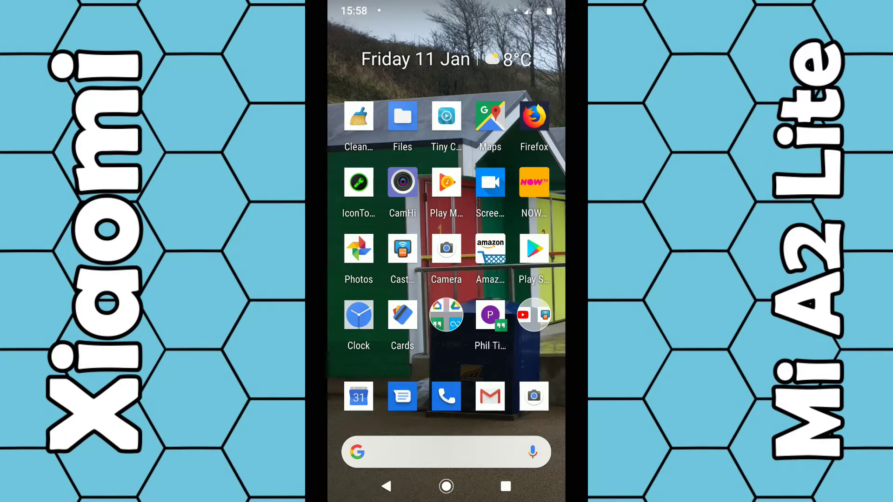
Open the app drawer and scroll down the alphabetical app list to reach Mi Drop.
{"action": "left_click_drag", "start_coordinate": [447, 372], "coordinate": [447, 139]}
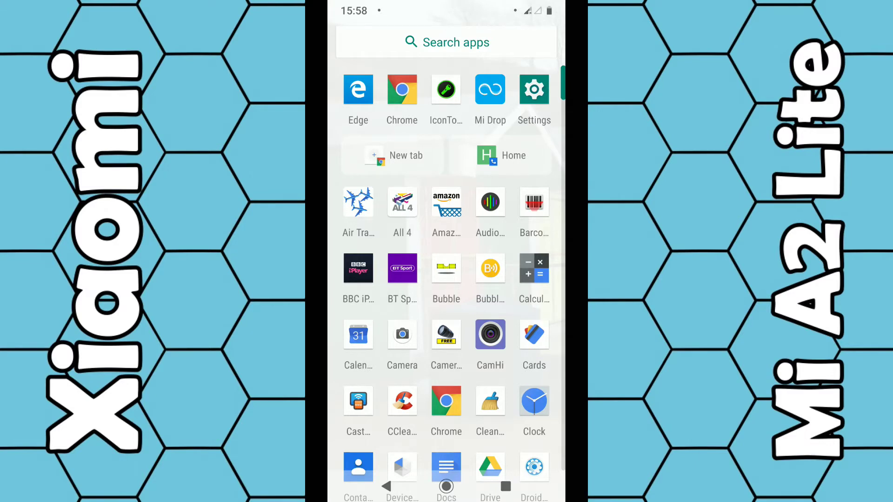
{"action": "scroll", "coordinate": [459, 408], "scroll_direction": "down", "scroll_amount": 5}
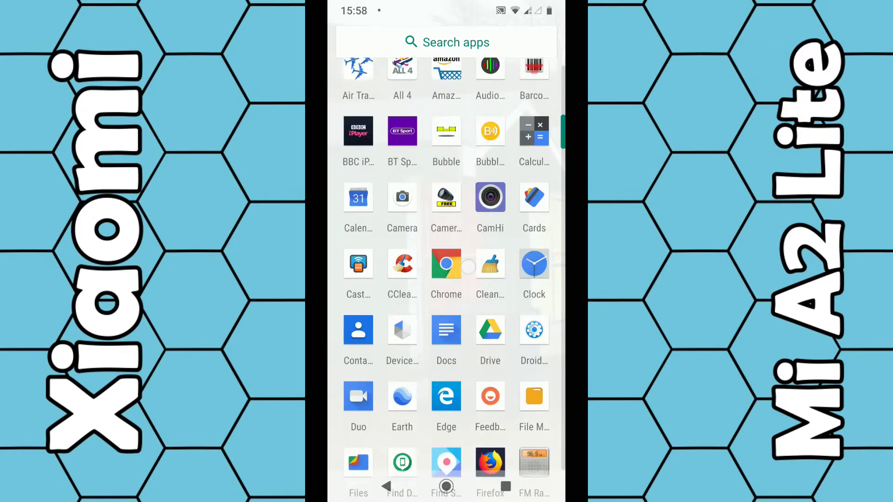
{"action": "scroll", "coordinate": [477, 324], "scroll_direction": "down", "scroll_amount": 9}
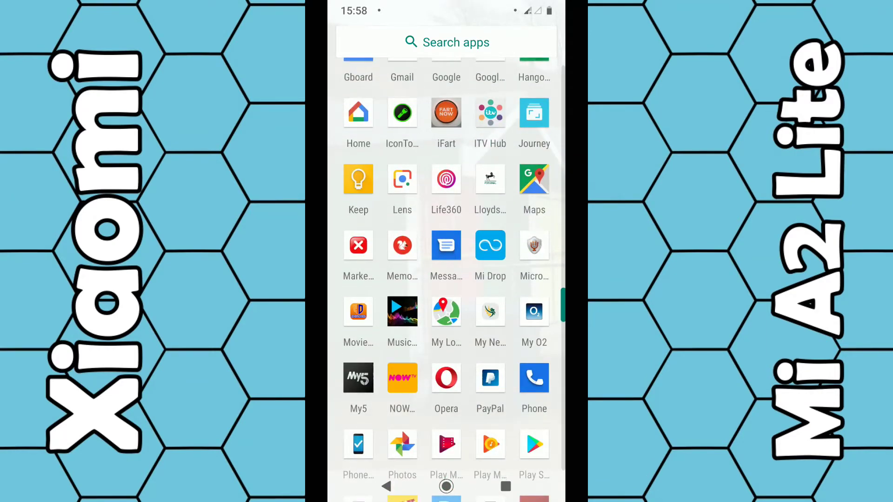
In Mi Drop, start Connect to computer sharing of Internal shared storage over FTP.
{"action": "left_click", "coordinate": [490, 245]}
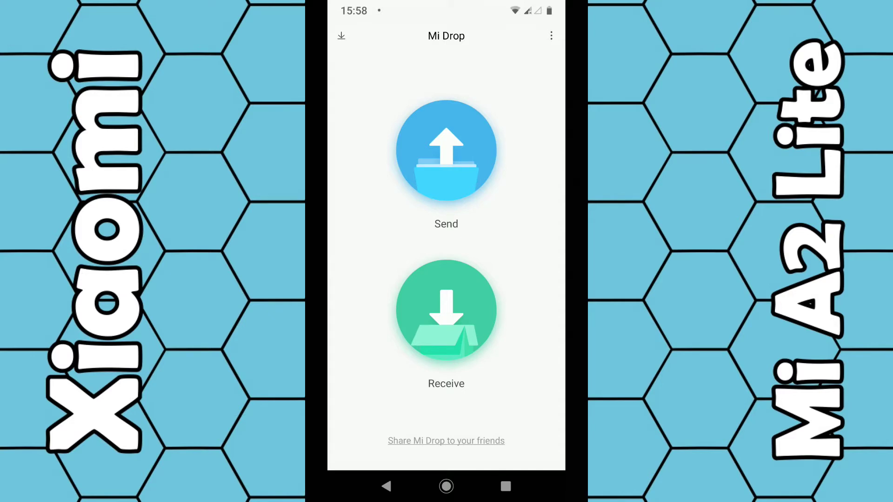
{"action": "left_click", "coordinate": [550, 36]}
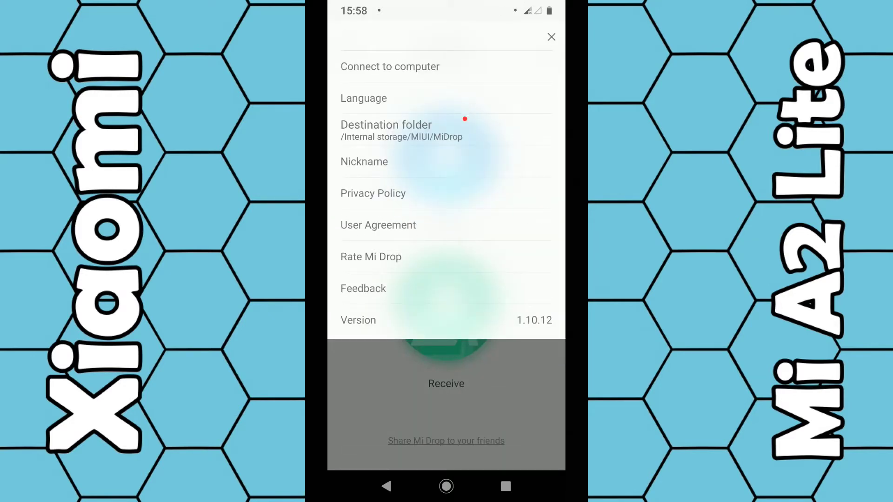
{"action": "left_click", "coordinate": [484, 66]}
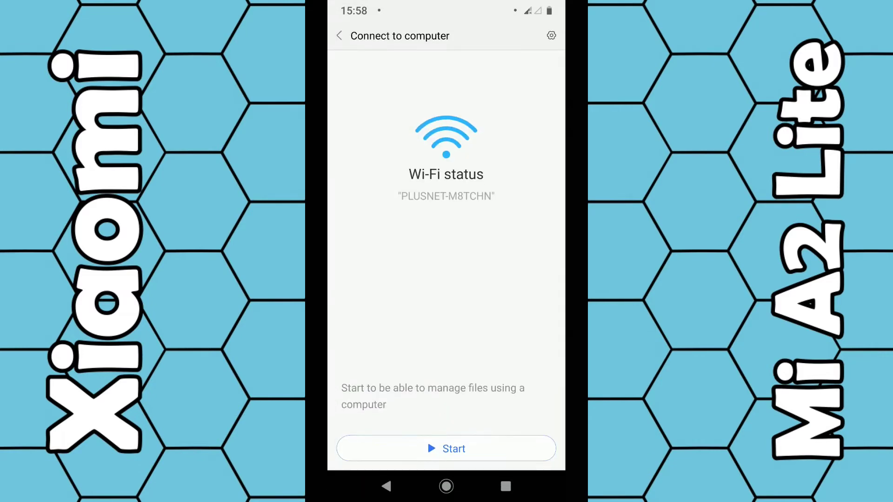
{"action": "left_click", "coordinate": [447, 449]}
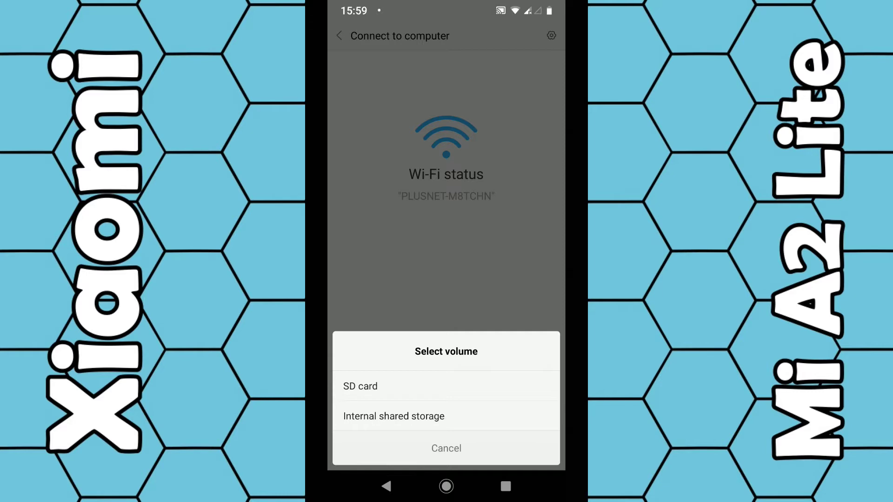
{"action": "left_click", "coordinate": [394, 416]}
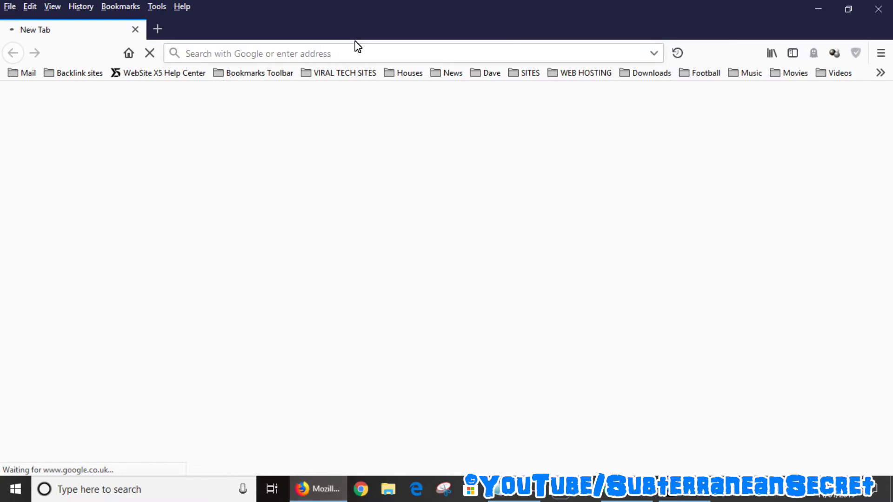
Copy the FTP address ftp://192.168.1.2:2121/ from the Notepad note.
{"action": "left_click", "coordinate": [355, 53]}
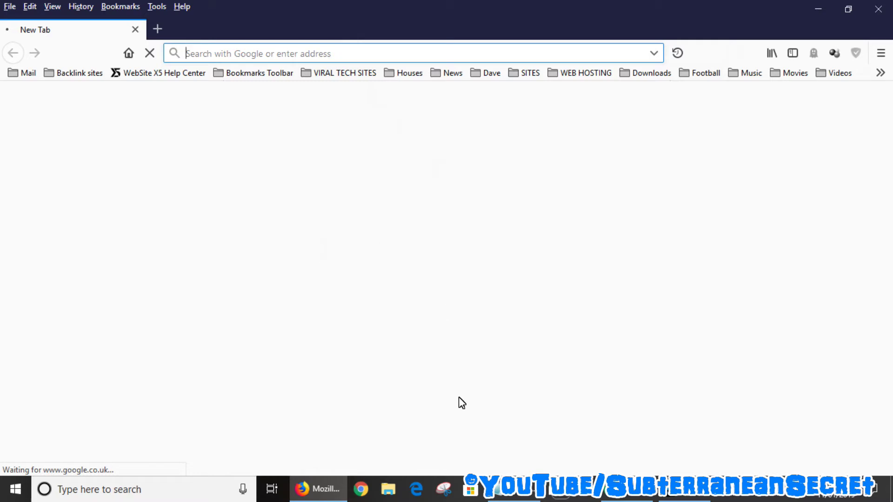
{"action": "left_click", "coordinate": [513, 491]}
{"action": "left_click_drag", "start_coordinate": [219, 259], "coordinate": [69, 259]}
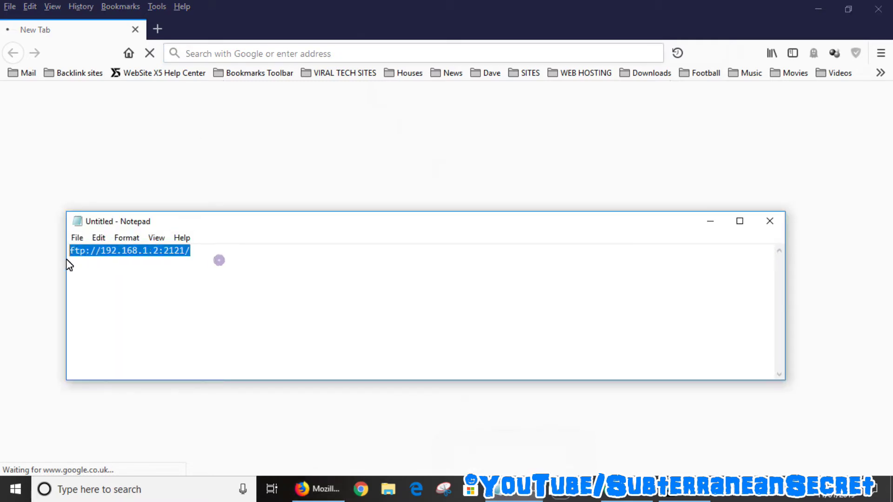
{"action": "right_click", "coordinate": [106, 261]}
{"action": "left_click", "coordinate": [144, 302]}
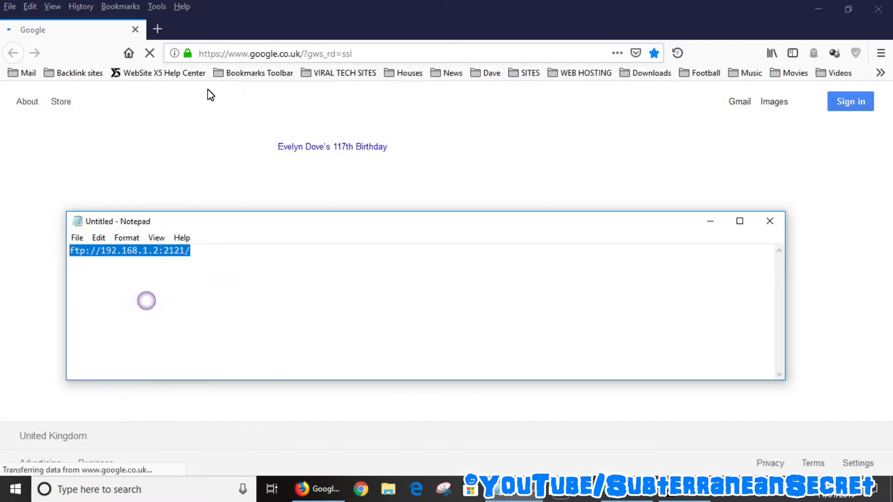
Replace the Google address in Firefox with the pasted FTP address and load it.
{"action": "left_click", "coordinate": [381, 54]}
{"action": "left_click", "coordinate": [381, 54]}
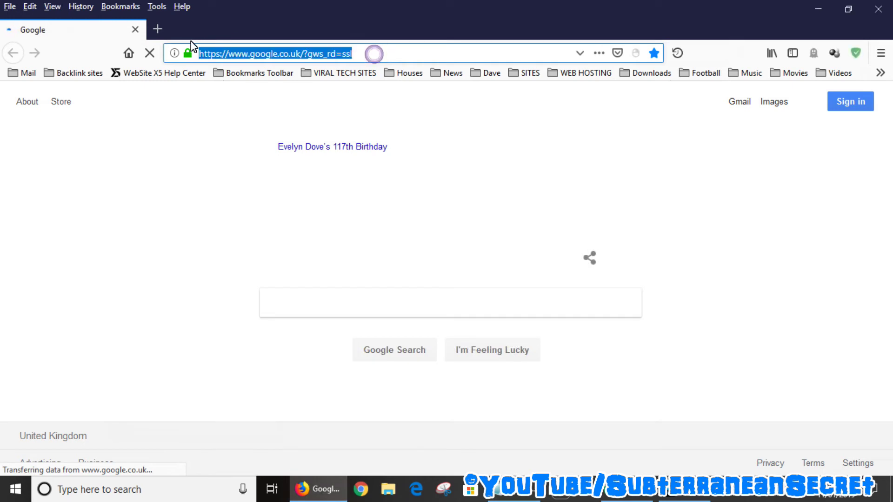
{"action": "key", "text": "BackSpace"}
{"action": "right_click", "coordinate": [223, 60]}
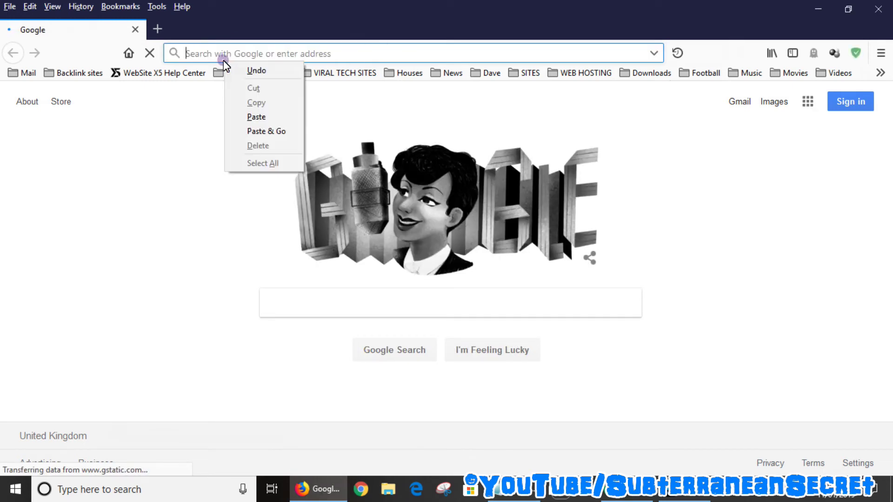
{"action": "left_click", "coordinate": [259, 114]}
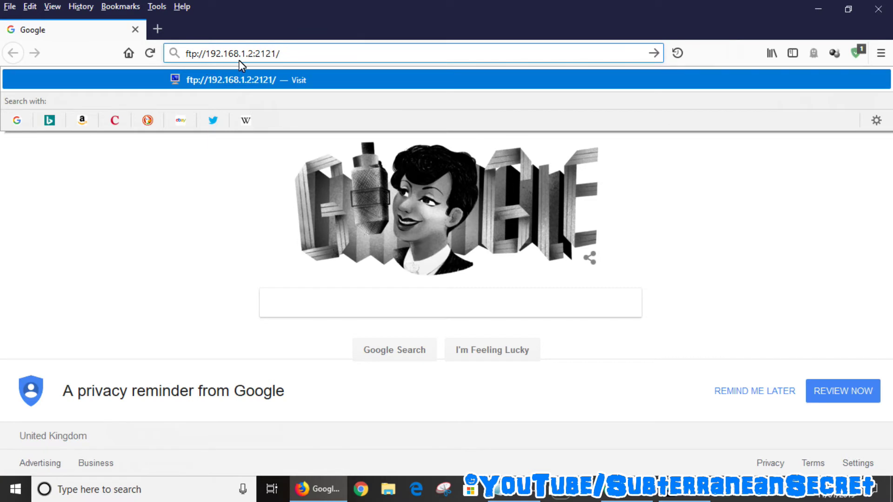
{"action": "key", "text": "Return"}
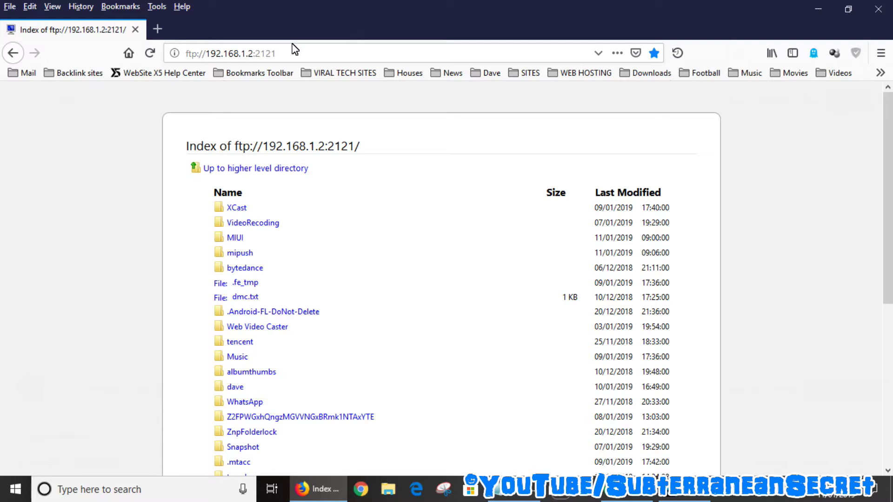
Browse the FTP listing into Music, then The Chemical Brothers folder.
{"action": "left_click_drag", "start_coordinate": [889, 127], "coordinate": [888, 203]}
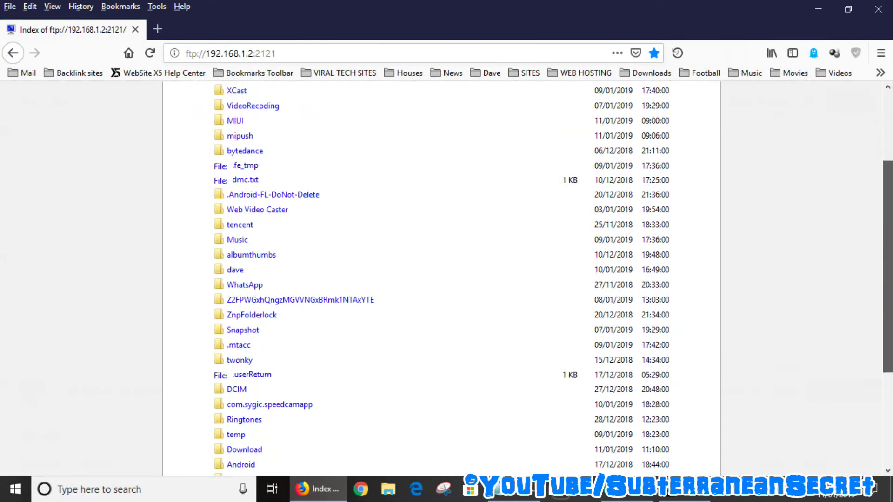
{"action": "left_click", "coordinate": [238, 240]}
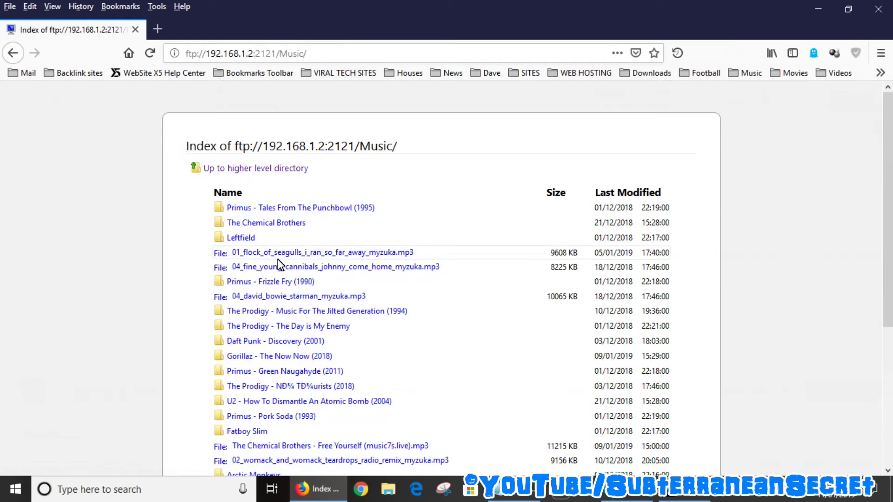
{"action": "left_click", "coordinate": [260, 223]}
Open Dig Your Own Hole and save 10 Where Do I Begin.wma to Downloads, verifying completion.
{"action": "left_click", "coordinate": [261, 222]}
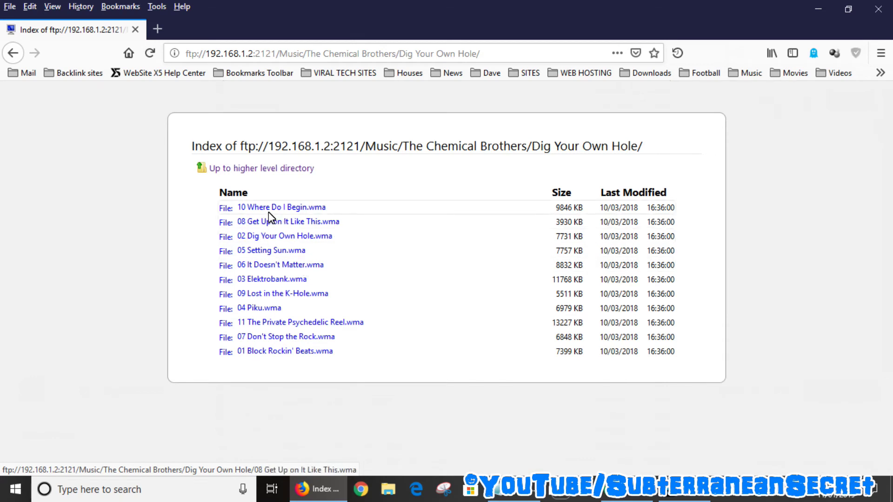
{"action": "left_click", "coordinate": [267, 207]}
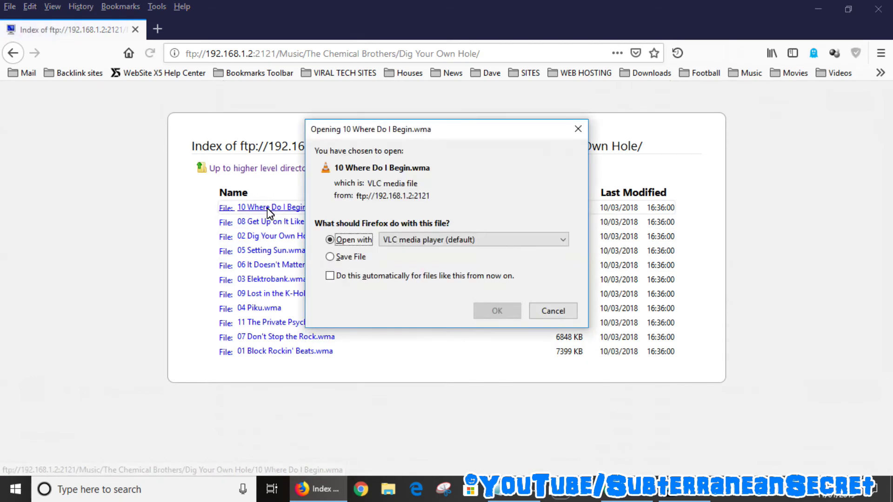
{"action": "left_click", "coordinate": [329, 257]}
{"action": "left_click", "coordinate": [496, 311]}
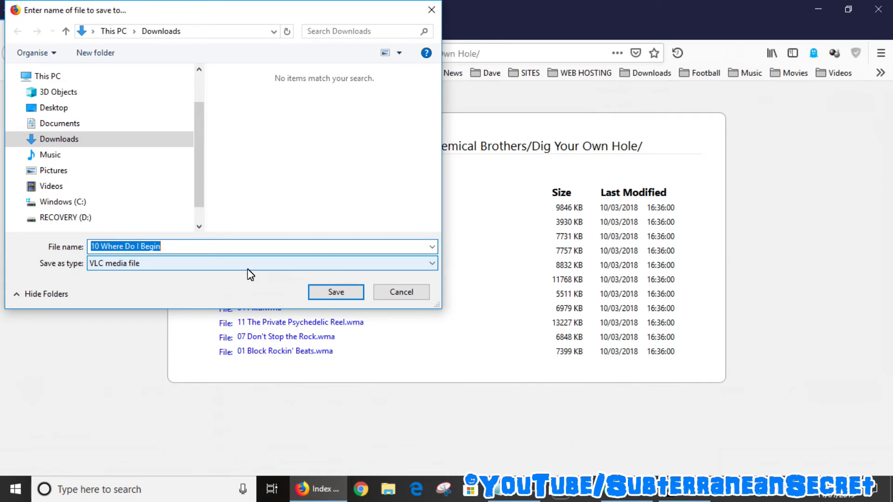
{"action": "left_click", "coordinate": [336, 291]}
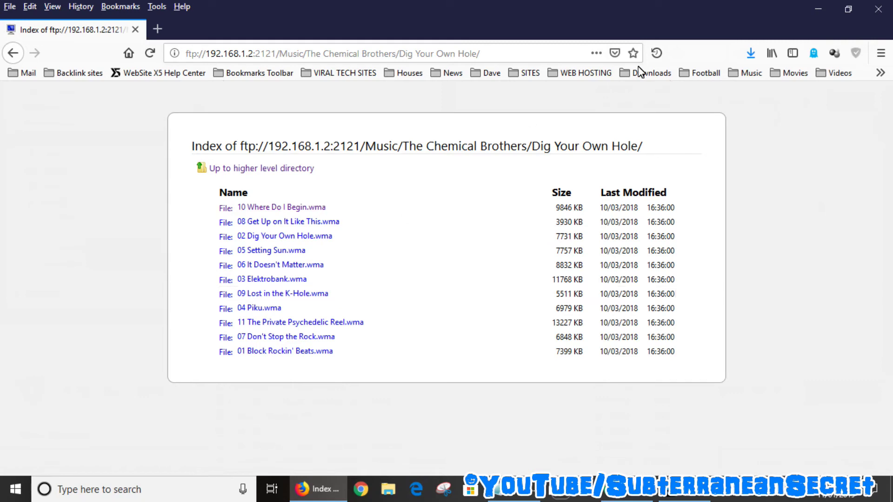
{"action": "left_click", "coordinate": [749, 53]}
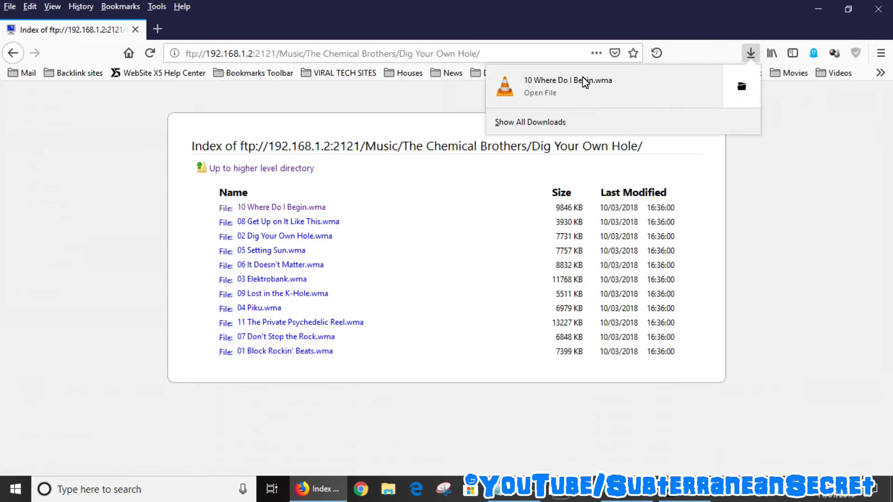
{"action": "left_click", "coordinate": [752, 169]}
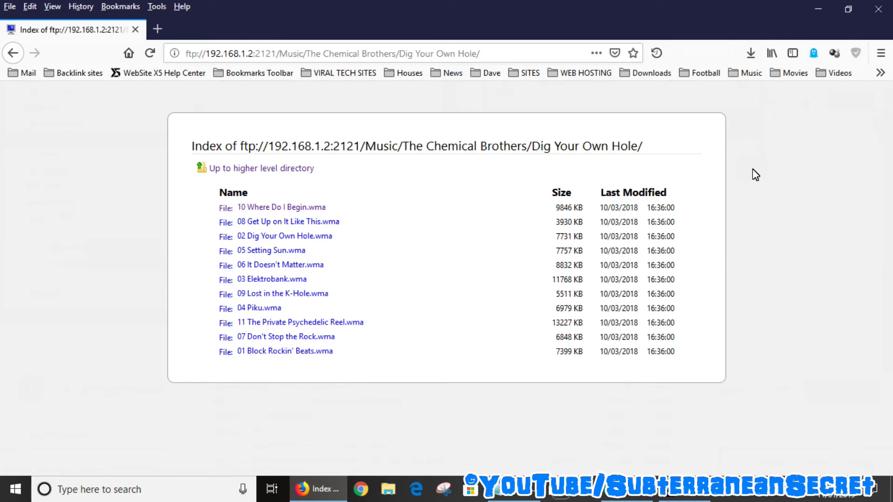
Go back three levels to the FTP root and open the ScreenRecorder folder.
{"action": "left_click", "coordinate": [13, 59]}
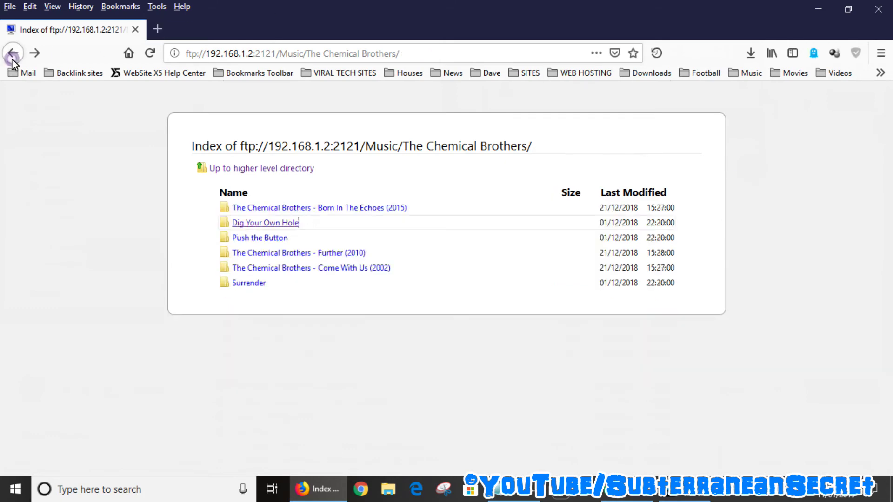
{"action": "left_click", "coordinate": [12, 59]}
{"action": "left_click", "coordinate": [13, 59]}
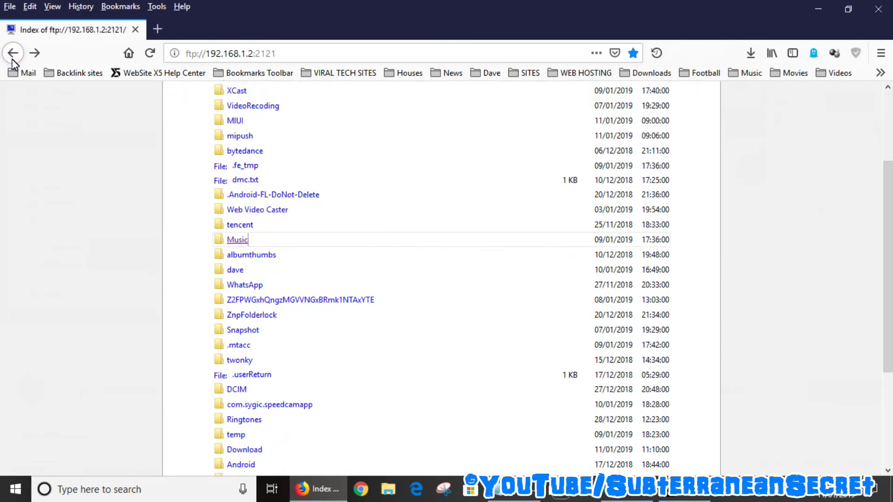
{"action": "scroll", "coordinate": [885, 281], "scroll_direction": "down", "scroll_amount": 2}
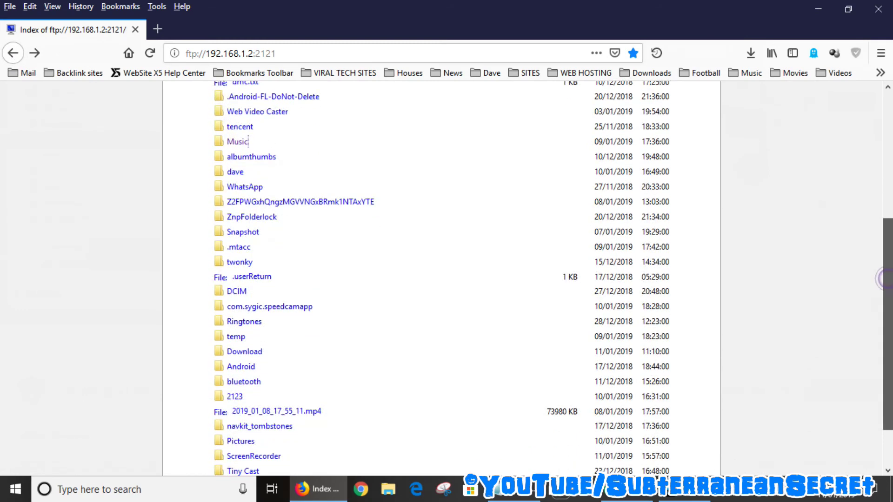
{"action": "scroll", "coordinate": [882, 279], "scroll_direction": "down", "scroll_amount": 2}
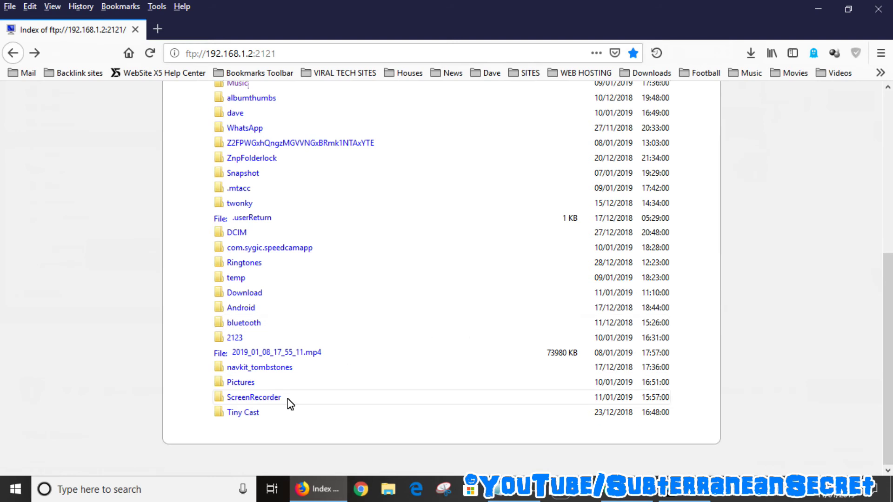
{"action": "left_click", "coordinate": [266, 398]}
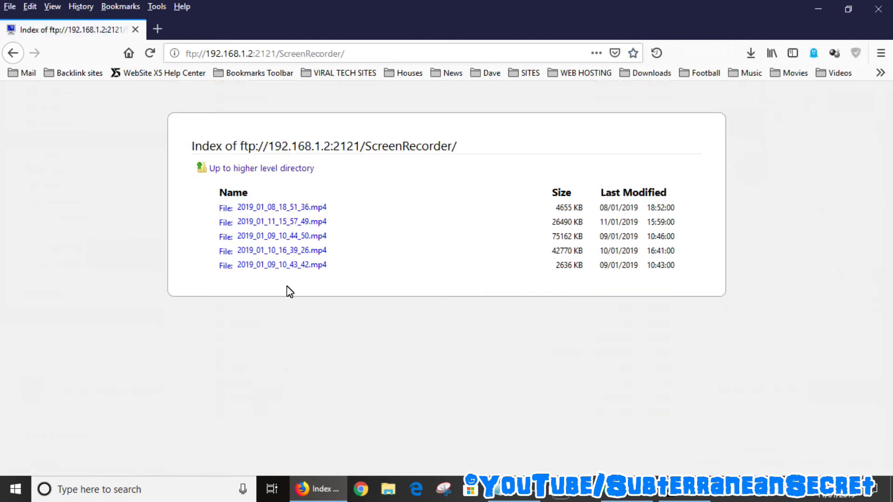
Play 2019_01_09_10_43_42.mp4 and save it to Downloads via File > Save Page As.
{"action": "left_click", "coordinate": [264, 267]}
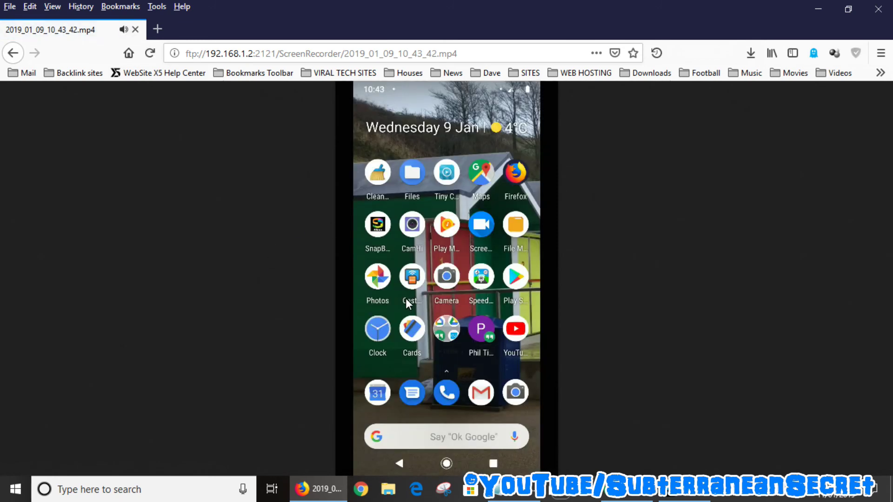
{"action": "mouse_move", "coordinate": [347, 454]}
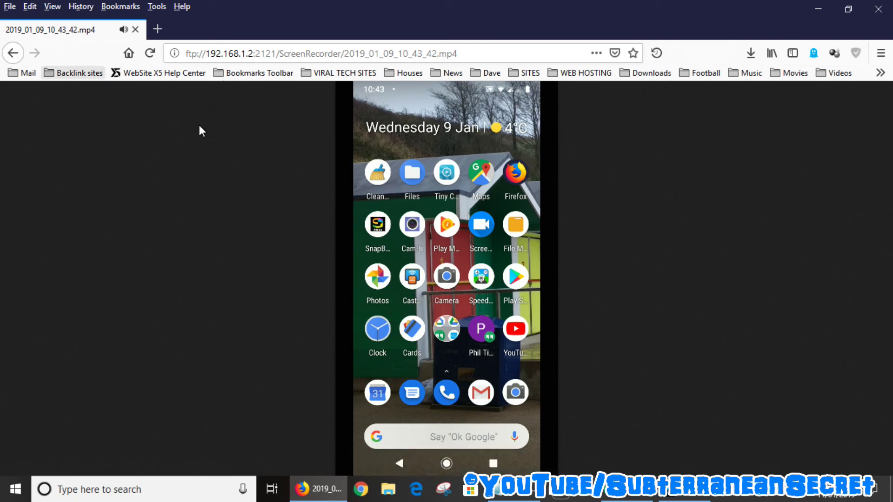
{"action": "mouse_move", "coordinate": [367, 467]}
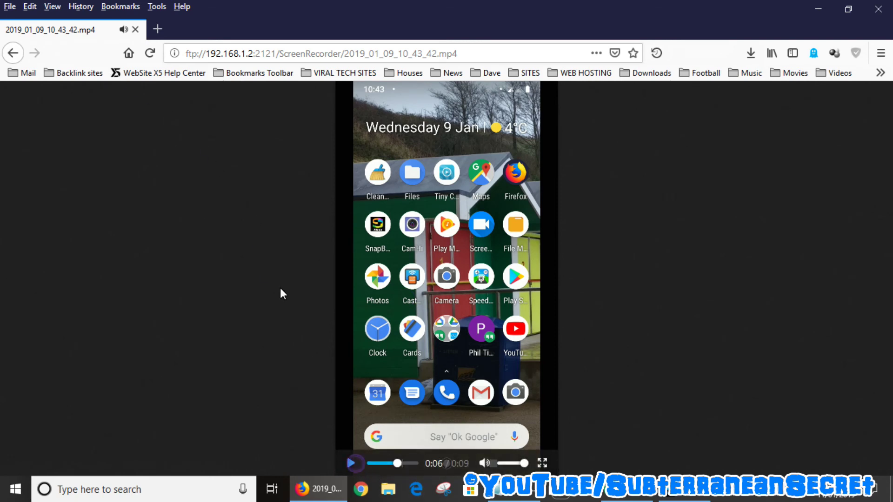
{"action": "left_click", "coordinate": [8, 8]}
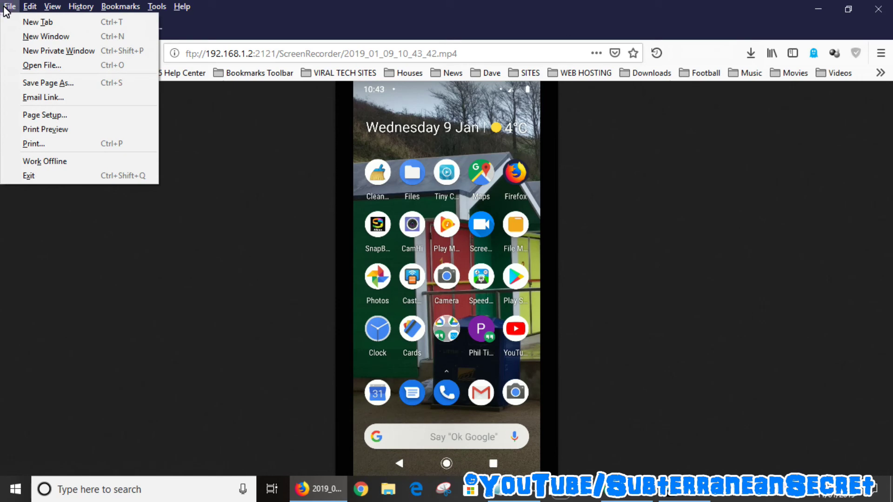
{"action": "left_click", "coordinate": [45, 83]}
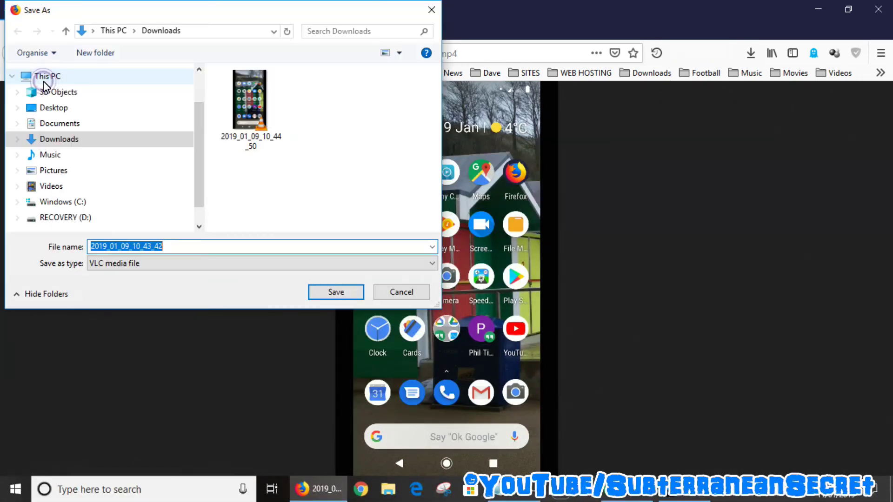
{"action": "left_click", "coordinate": [335, 292]}
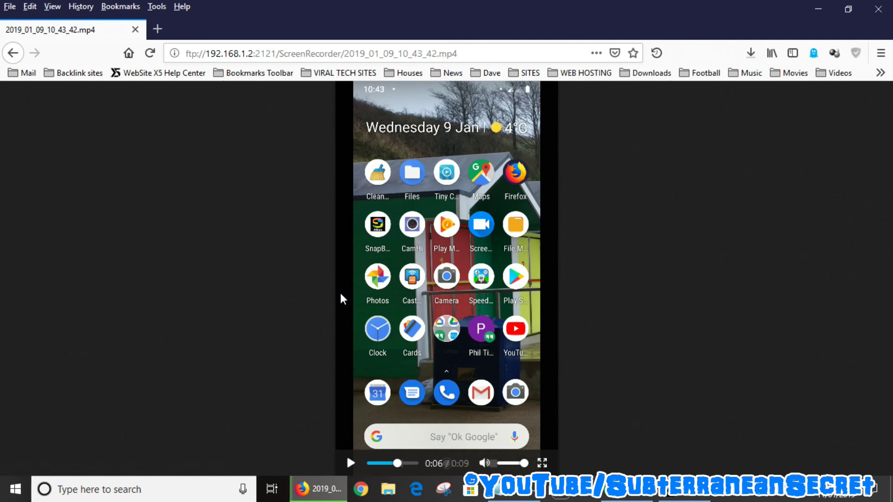
{"action": "left_click", "coordinate": [748, 56]}
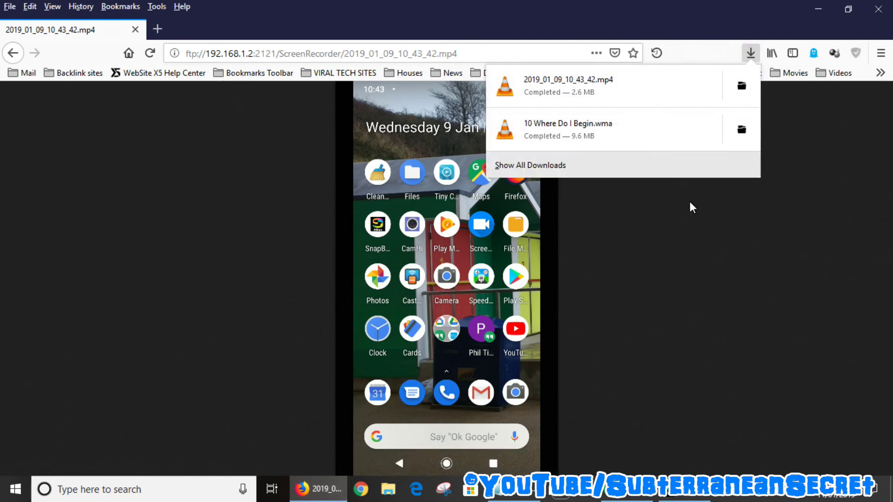
Close the Downloads panel and go back to the ScreenRecorder folder listing.
{"action": "left_click", "coordinate": [671, 241]}
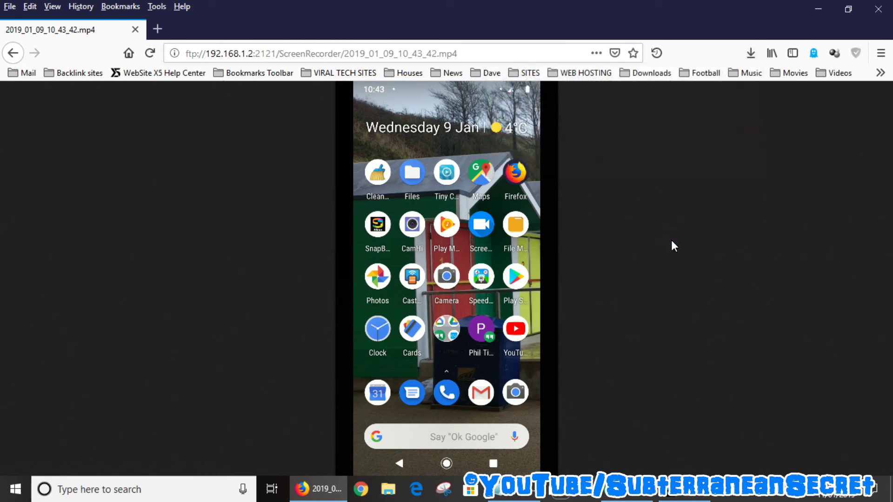
{"action": "left_click", "coordinate": [14, 56]}
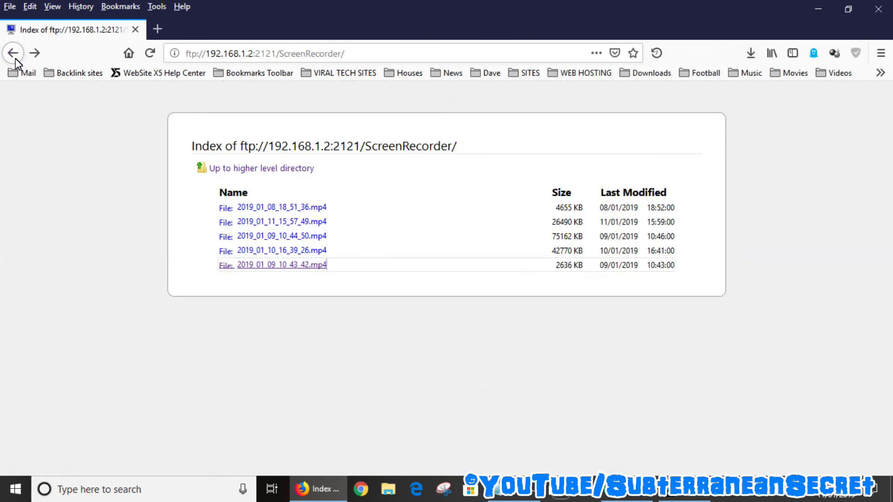